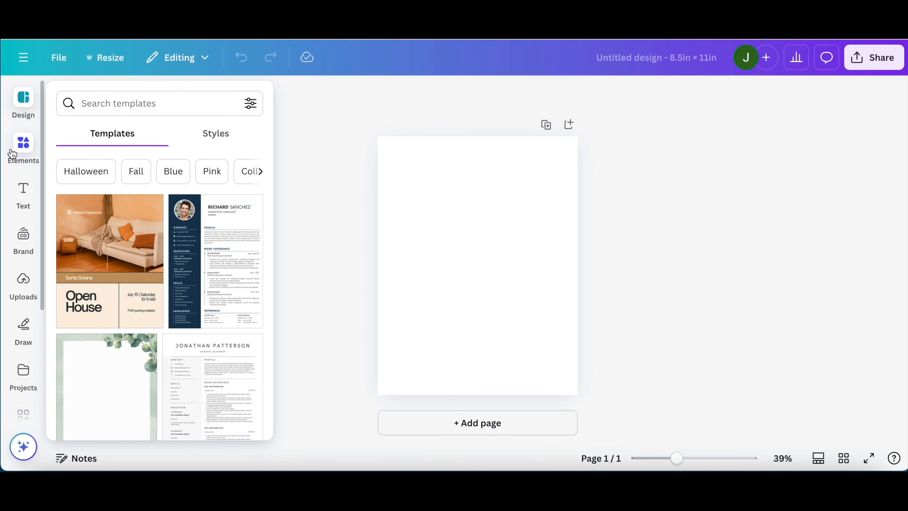
Generate images in Magic Media from the prompt "fall nature scene with black woman on bench looking at a bridge".
scroll(14, 155, "down", 5)
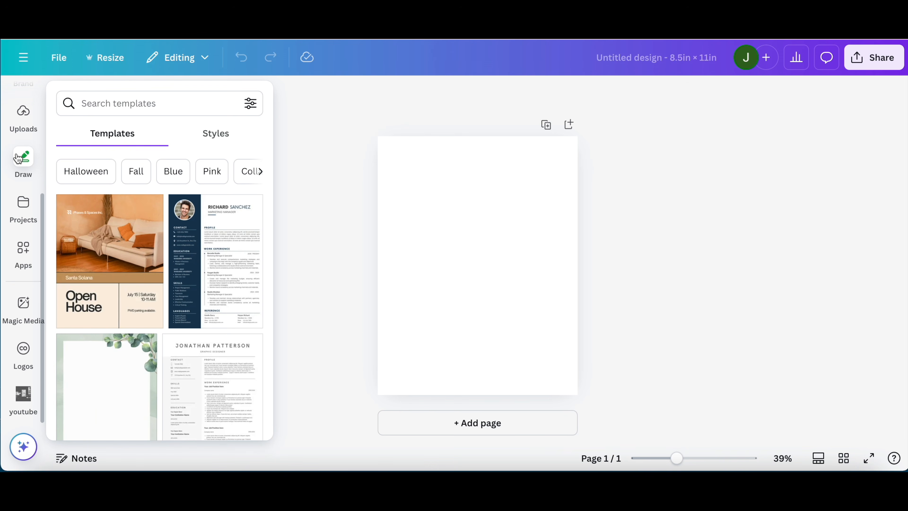
left_click(23, 303)
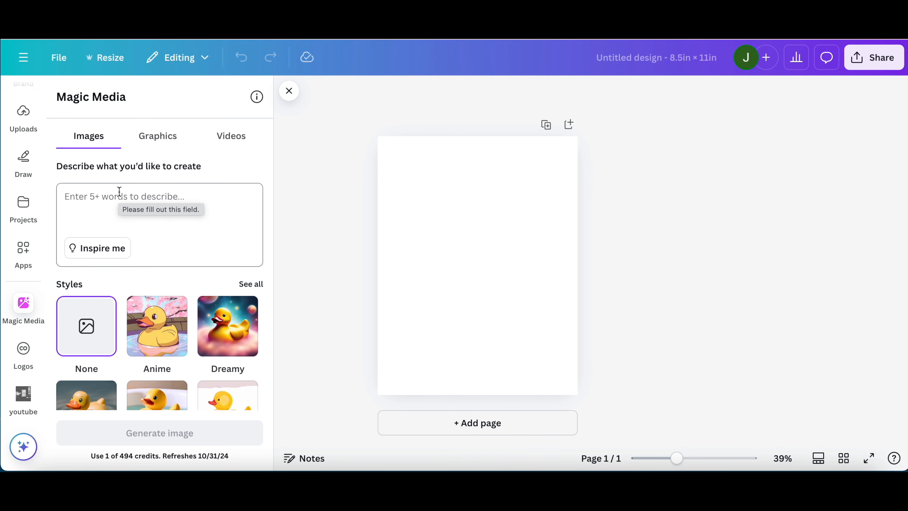
left_click(119, 191)
type("fall nature scene with black woman on bench looking at a bridge")
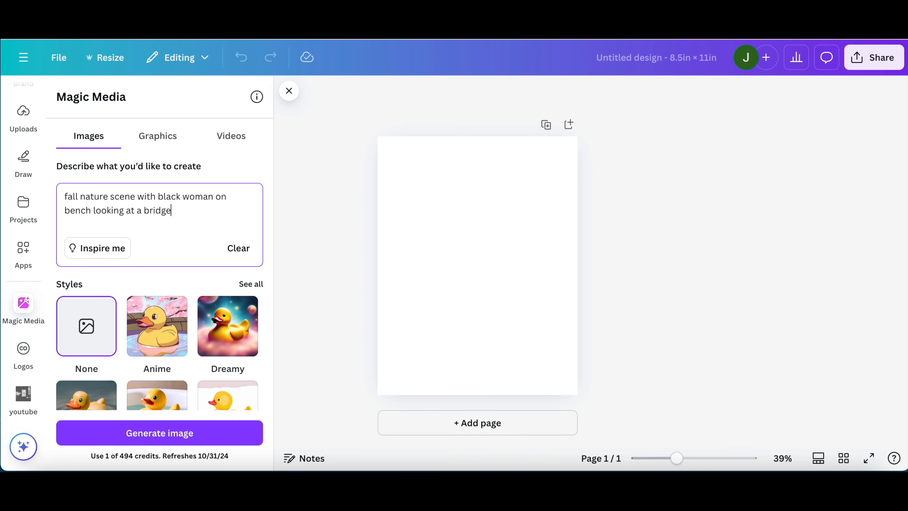
left_click(134, 429)
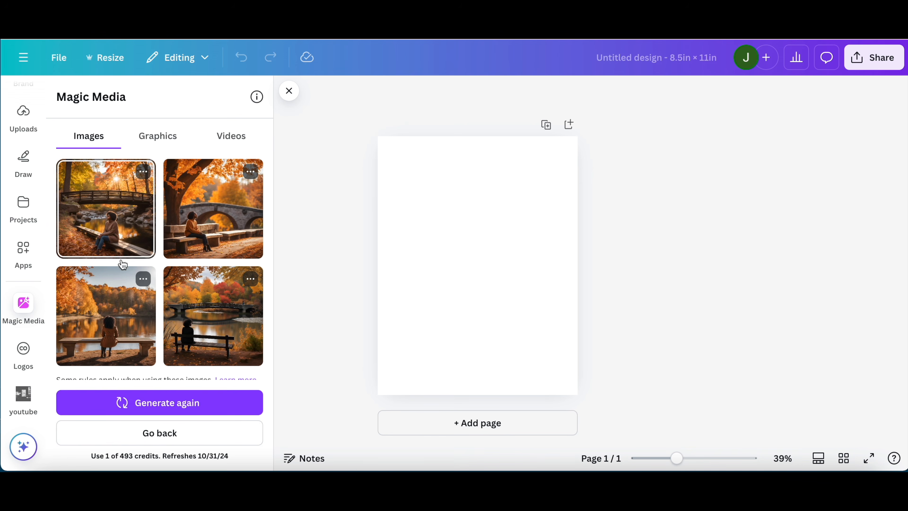
Place the generated image of the woman seen from behind on page 1 and enlarge it to about 7 in wide, leaving an even white border.
left_click(140, 328)
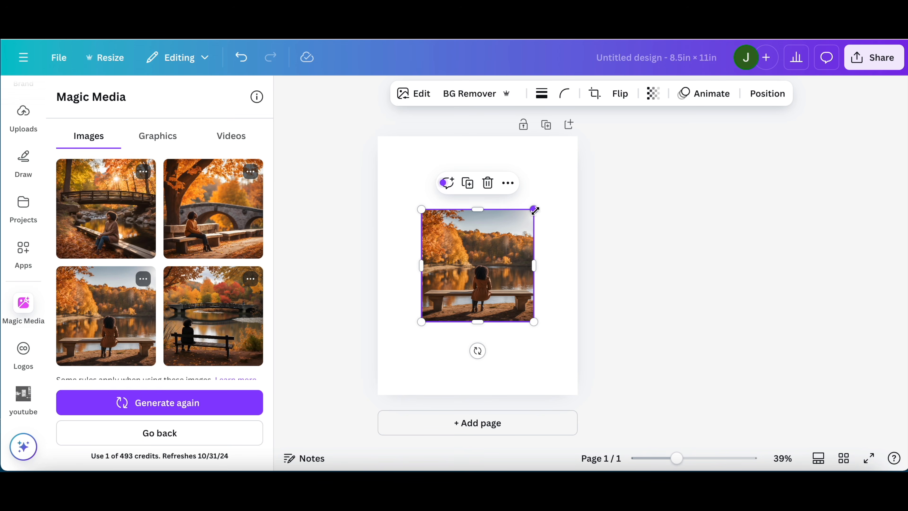
left_click_drag(534, 210, 553, 187)
left_click_drag(421, 322, 399, 361)
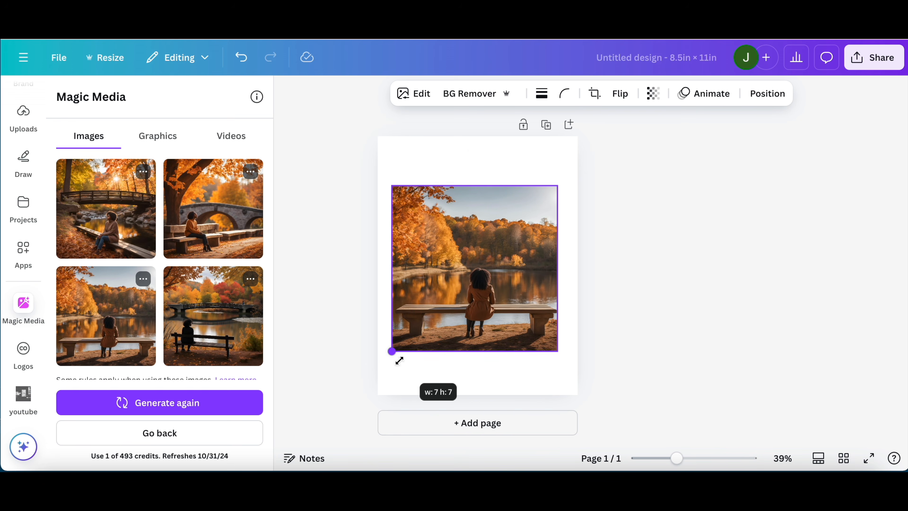
left_click_drag(474, 352, 474, 365)
left_click_drag(475, 186, 475, 166)
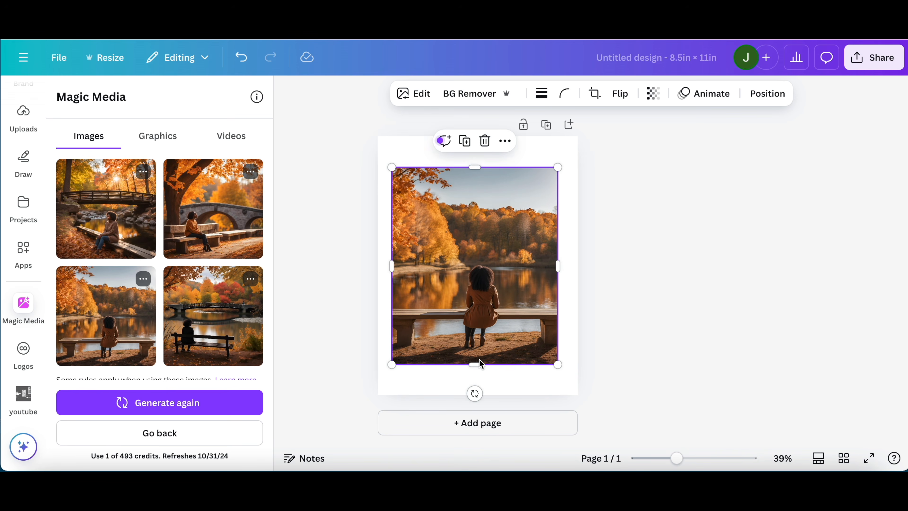
left_click_drag(475, 365, 474, 382)
left_click_drag(475, 382, 475, 384)
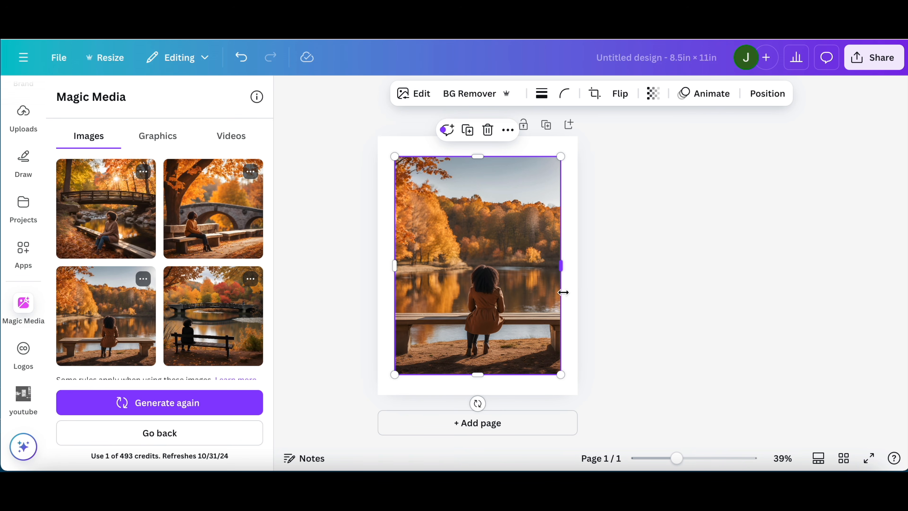
Add a second page and place a text box in the Brown Sugar font on it.
left_click(531, 426)
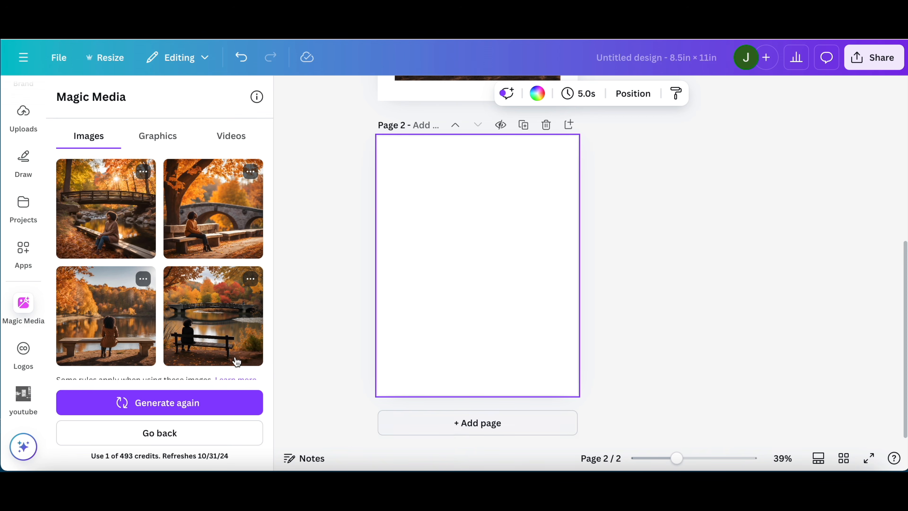
scroll(28, 245, "up", 5)
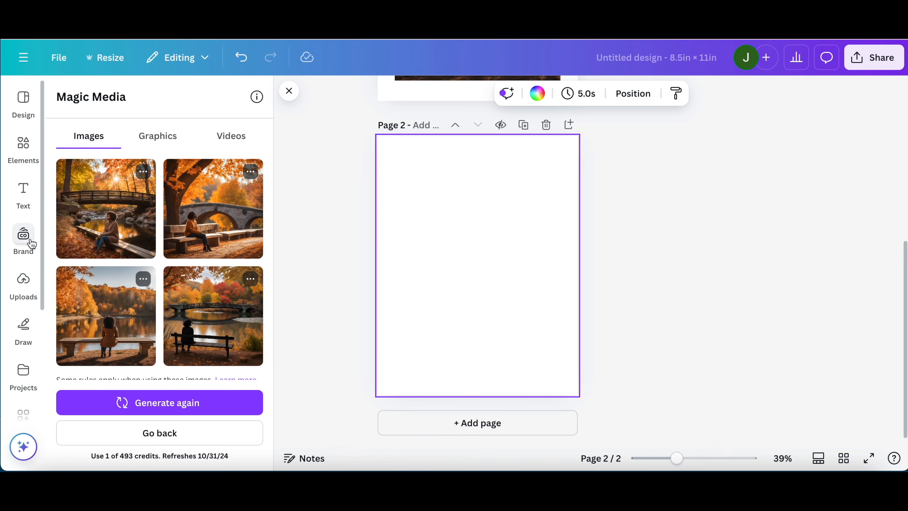
left_click(28, 192)
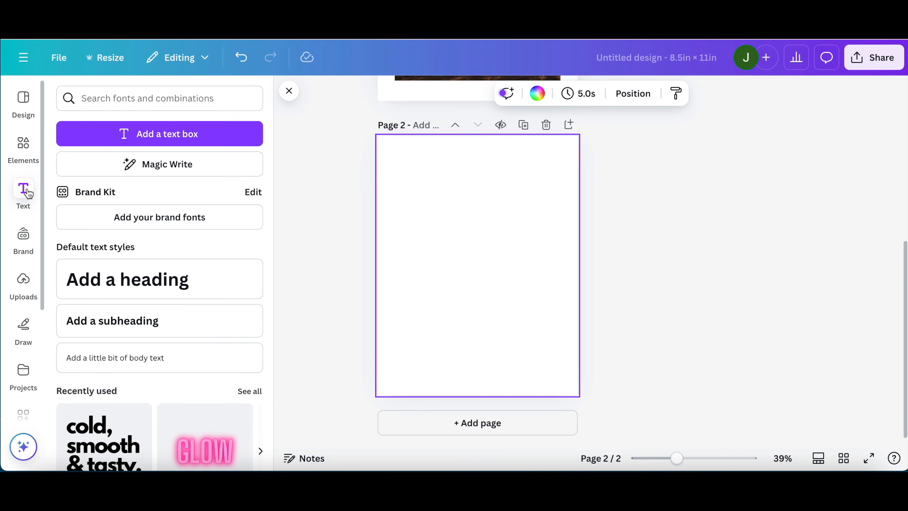
left_click(133, 103)
left_click(106, 214)
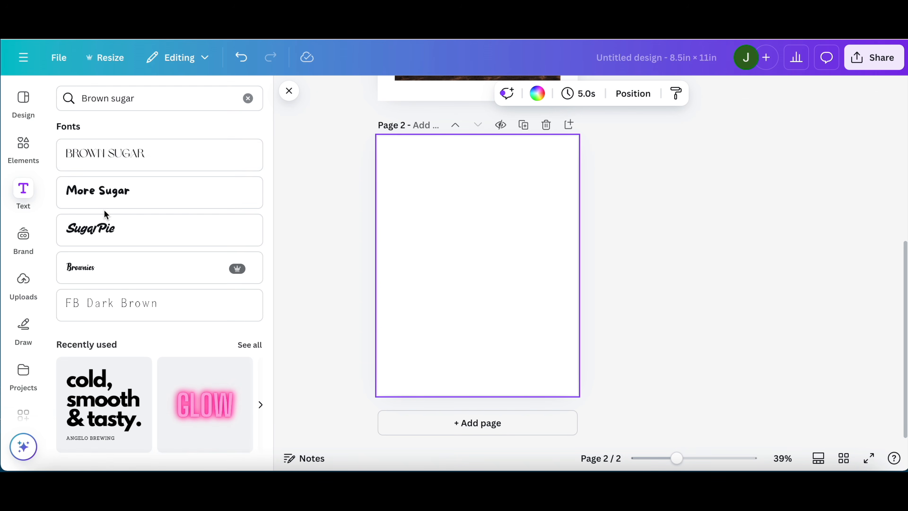
left_click(119, 155)
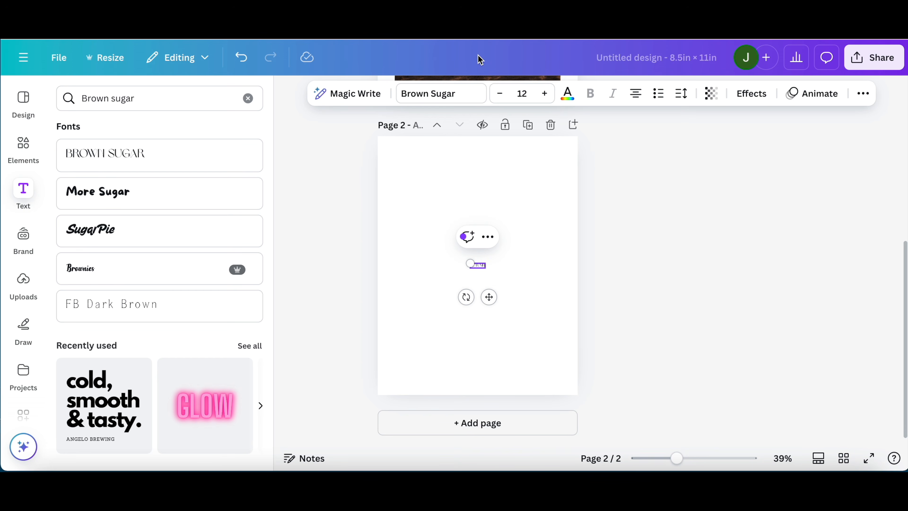
Enter AUTUMN in the text box at font size 120 and stack its letters vertically, one per line.
left_click(528, 98)
scroll(515, 286, "down", 5)
left_click(511, 325)
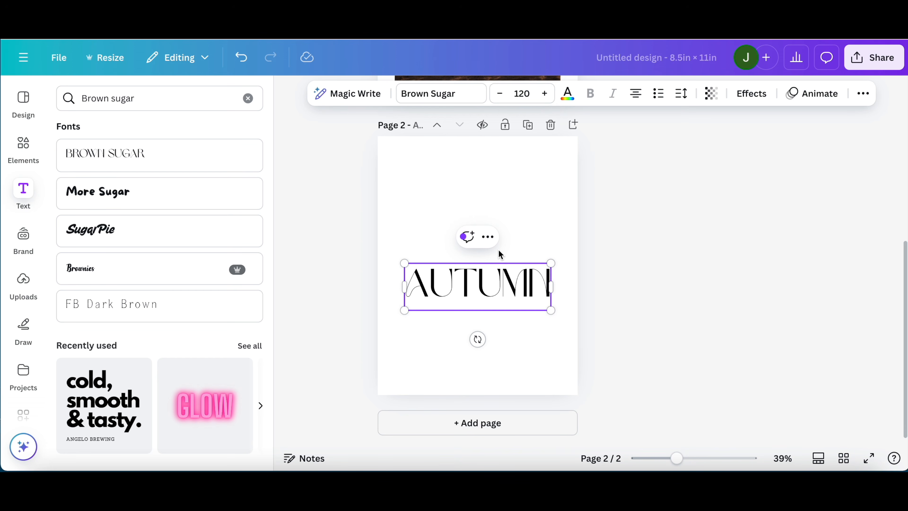
left_click(434, 286)
key("Return")
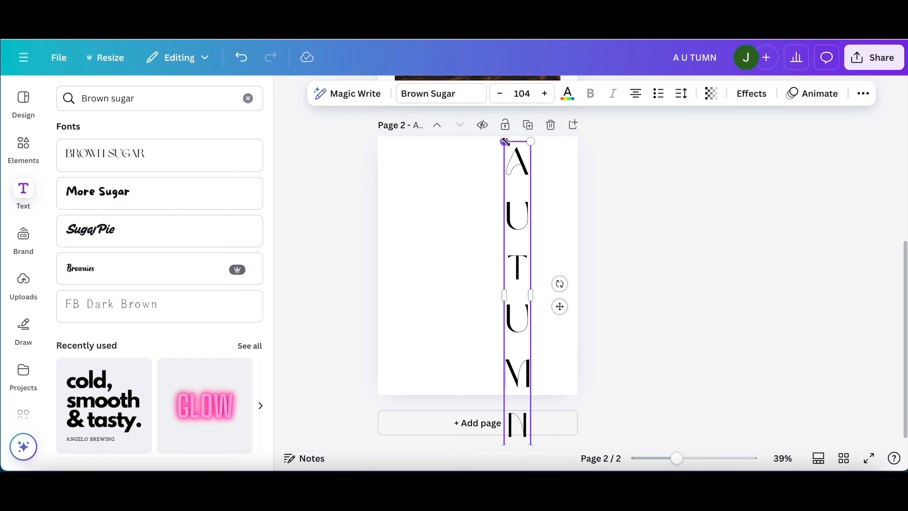
Shrink the vertical AUTUMN text to fit the page height and align it inside the right margin of page 2.
left_click_drag(504, 141, 509, 213)
left_click_drag(559, 341, 580, 275)
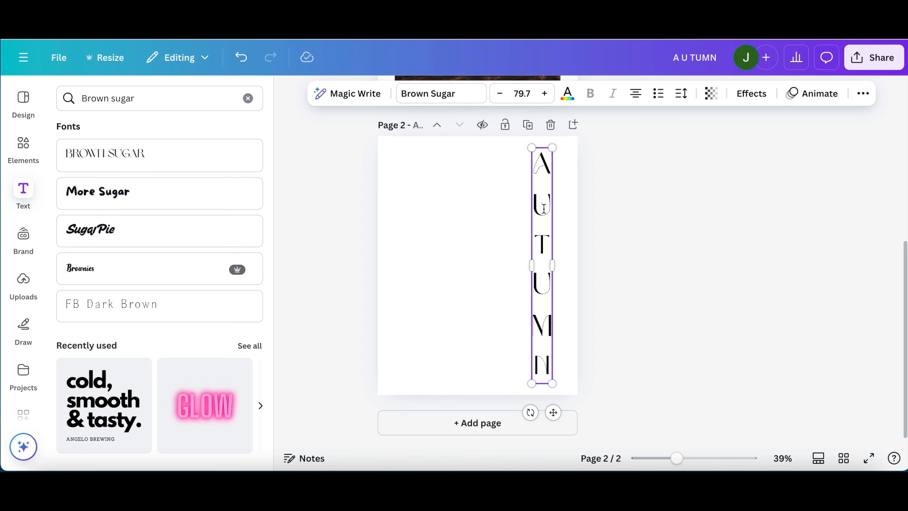
left_click_drag(532, 148, 532, 170)
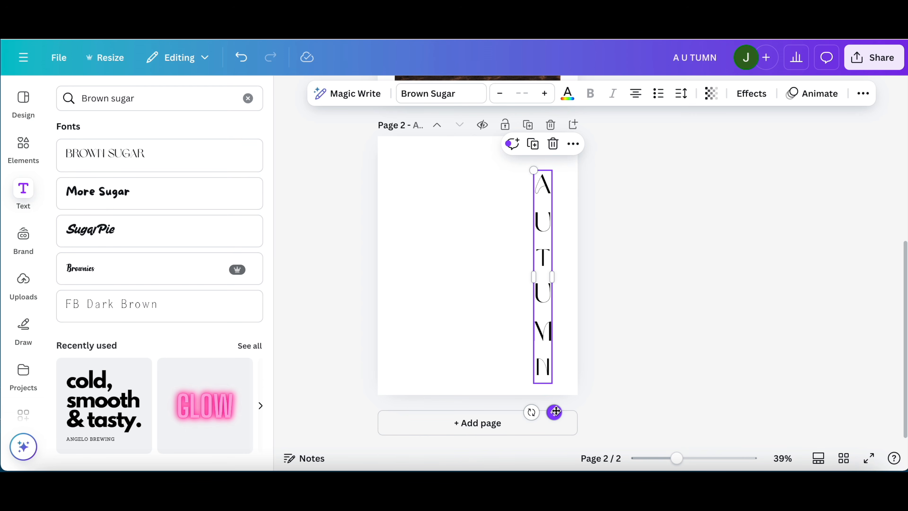
left_click_drag(555, 411, 556, 406)
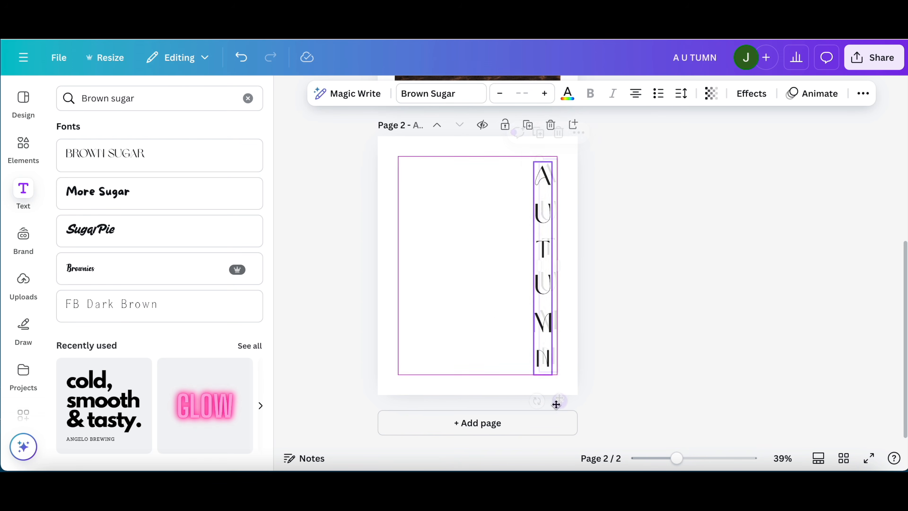
left_click(505, 262)
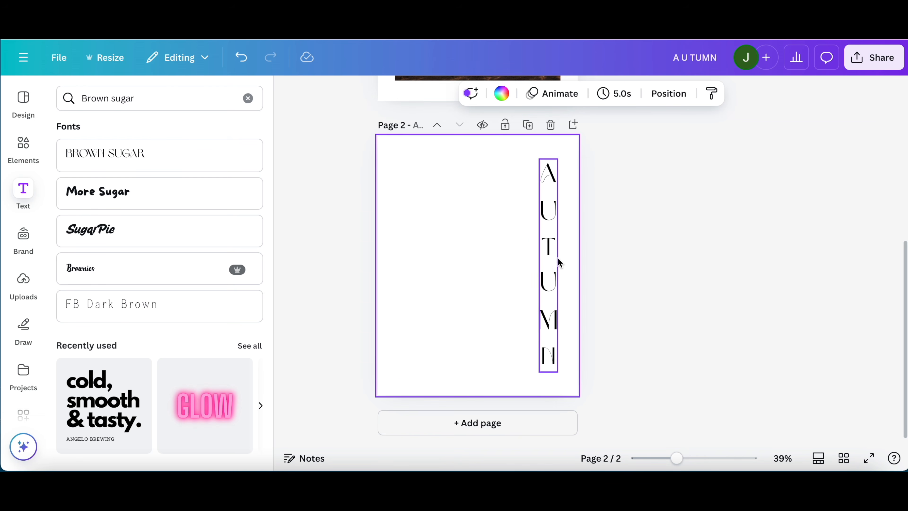
Add a third page and generate Magic Media images from the prompt "cozy fall minimalist wardrobe".
scroll(554, 270, "up", 8)
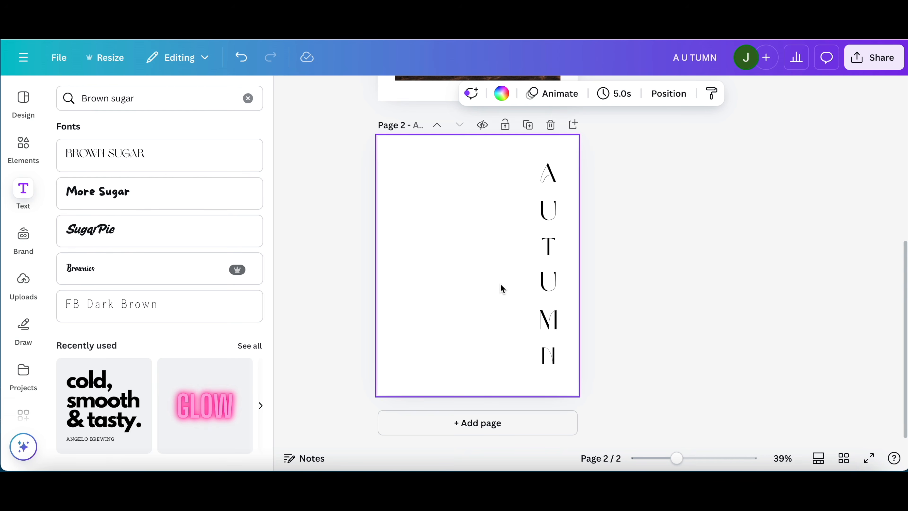
left_click(499, 423)
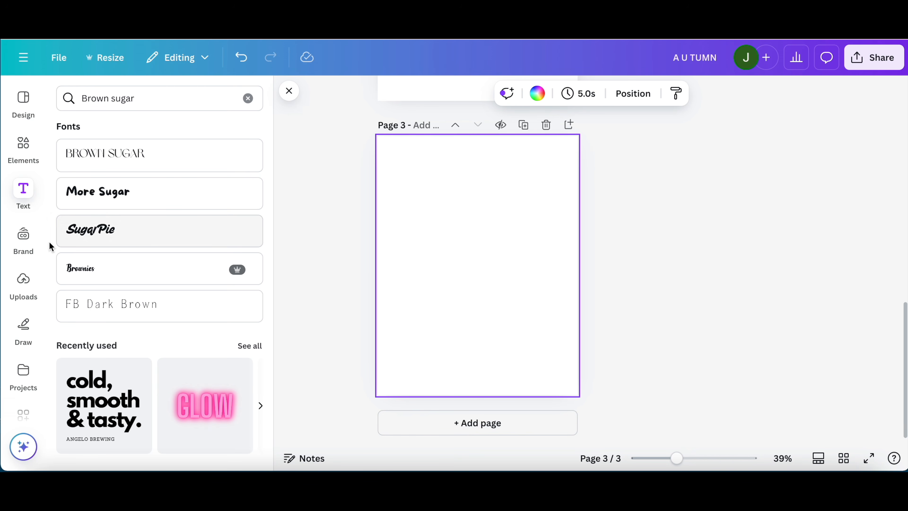
scroll(18, 229, "down", 3)
scroll(15, 231, "down", 1)
left_click(24, 316)
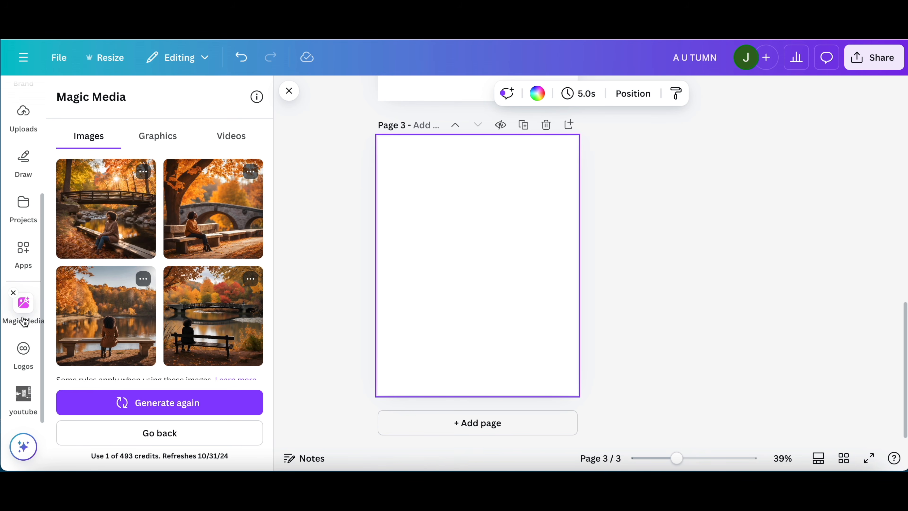
scroll(130, 303, "down", 6)
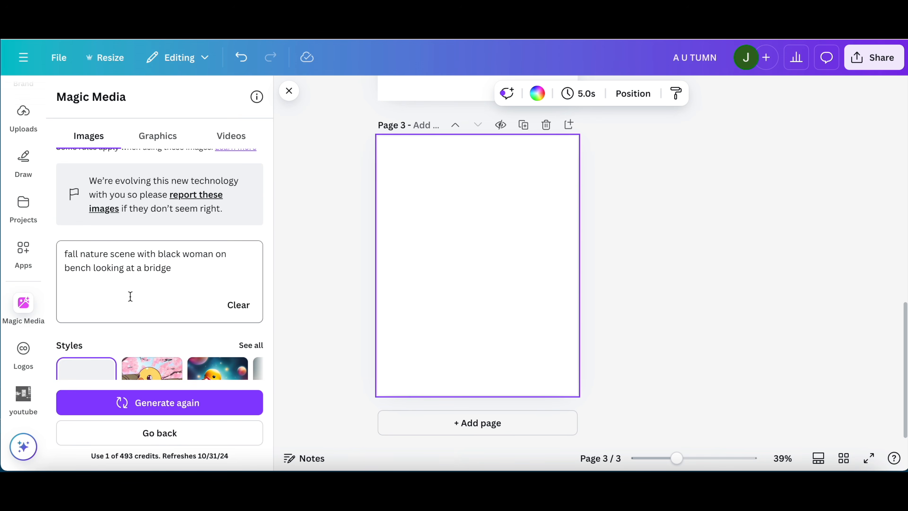
left_click(238, 303)
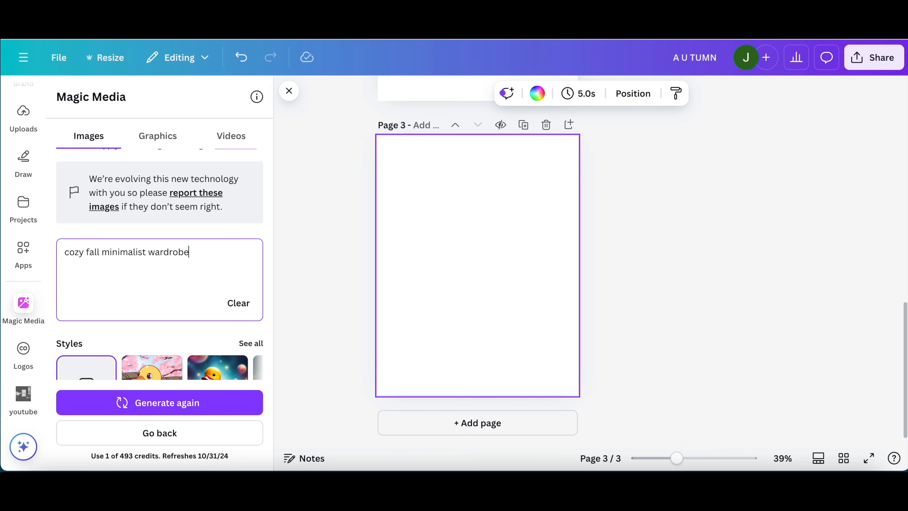
left_click(106, 413)
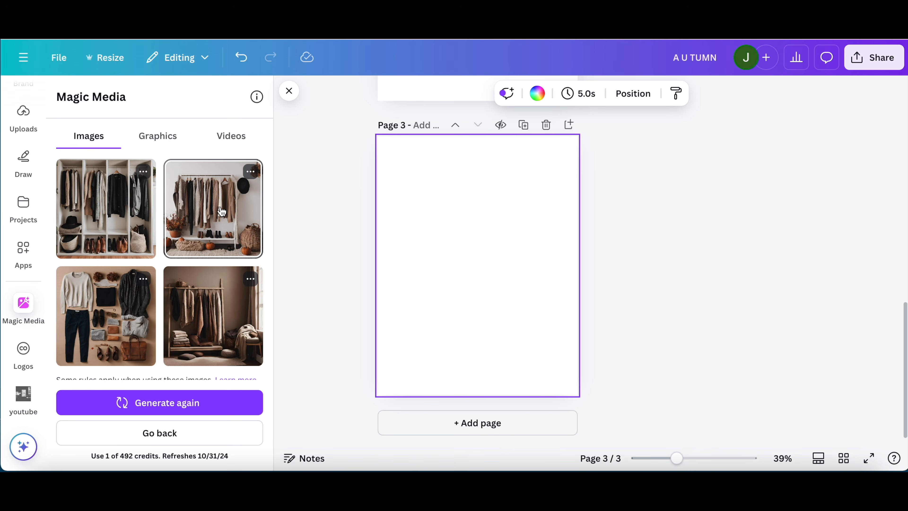
Place the generated clothing rack image with the black hat on page 3 and stretch it to fill the page within a white border.
left_click(222, 211)
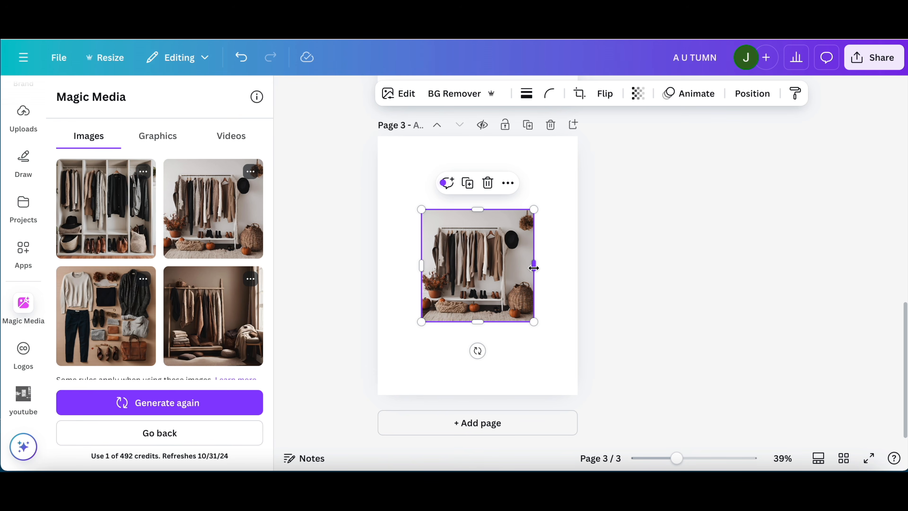
left_click_drag(534, 268, 557, 268)
left_click_drag(421, 267, 393, 270)
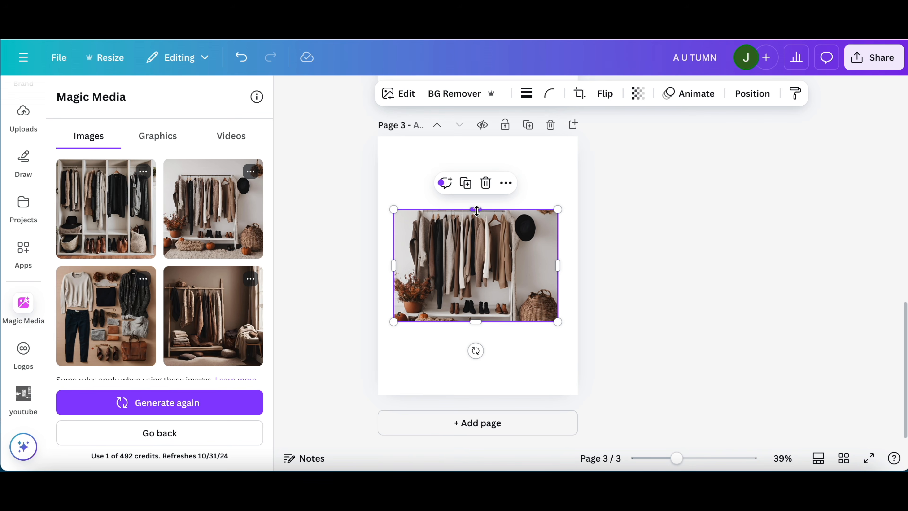
left_click_drag(476, 211, 475, 178)
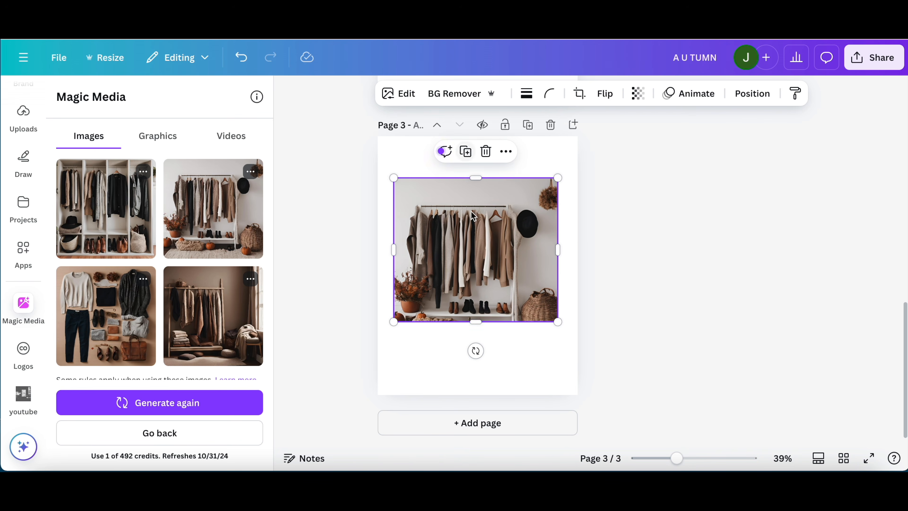
left_click_drag(474, 321, 474, 364)
left_click_drag(476, 175, 476, 157)
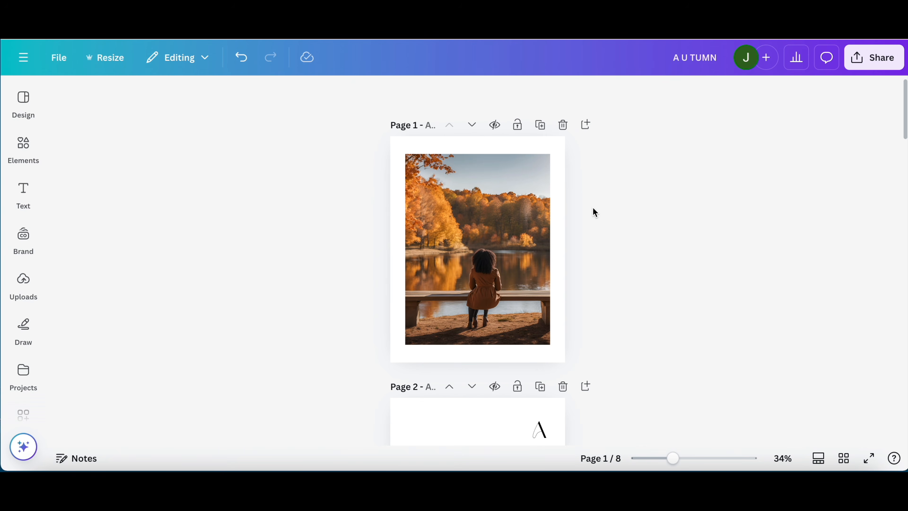
Review the design's pages from page 1 through page 4.
scroll(593, 208, "down", 2)
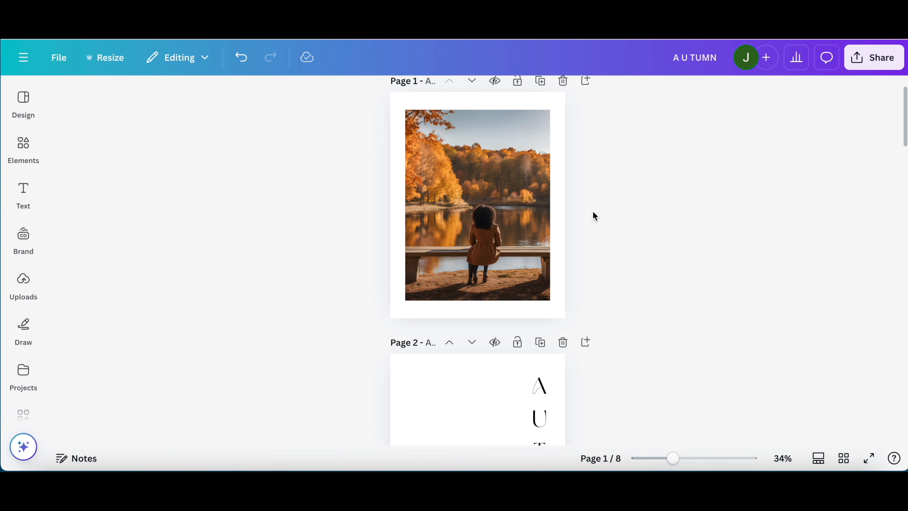
scroll(592, 219, "down", 3)
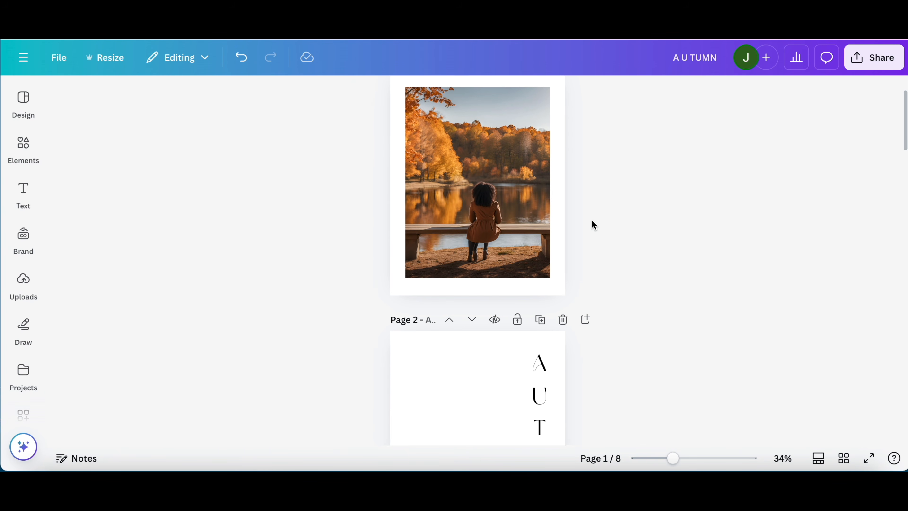
scroll(591, 219, "down", 4)
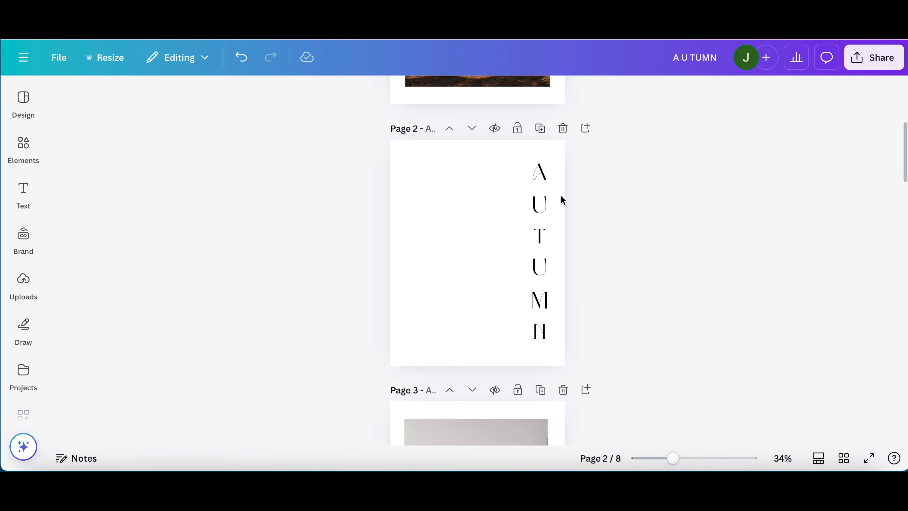
scroll(564, 293, "down", 3)
scroll(563, 295, "down", 5)
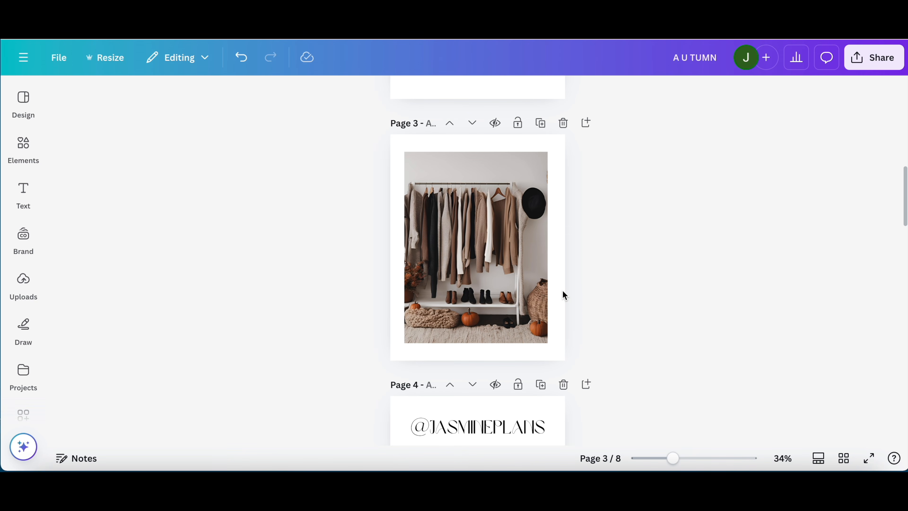
scroll(564, 295, "down", 4)
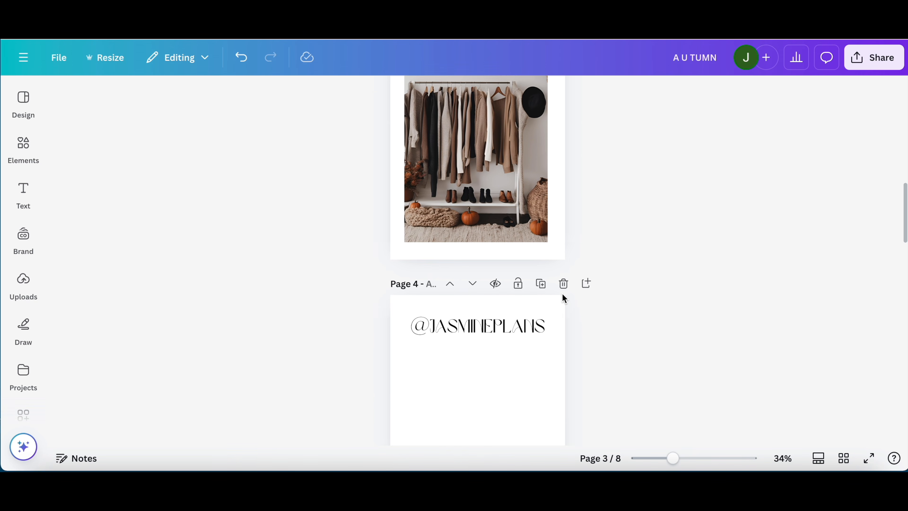
scroll(562, 296, "down", 3)
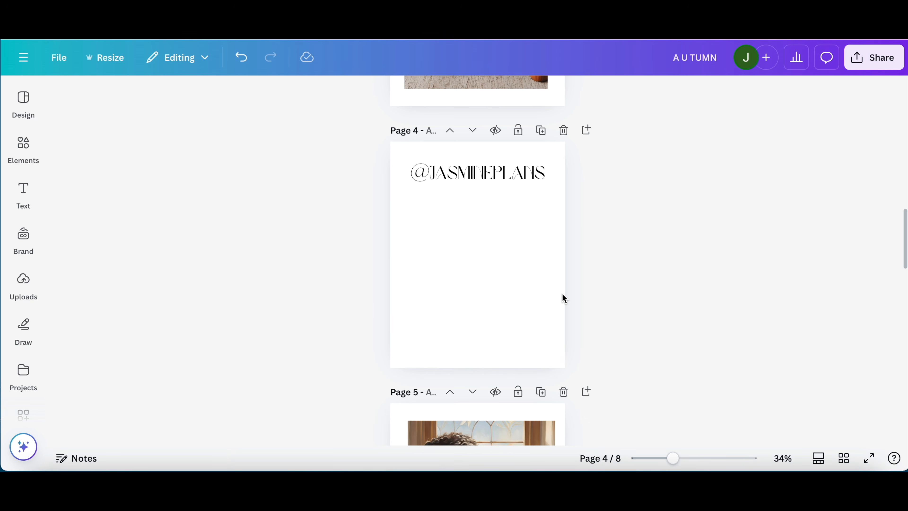
Review the remaining pages of the design through page 8, and return to page 1.
scroll(562, 299, "down", 8)
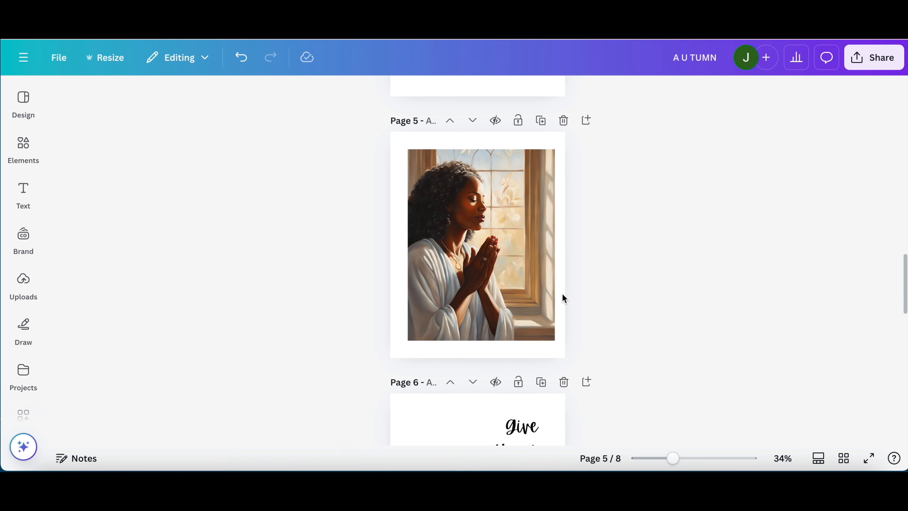
scroll(562, 298, "down", 8)
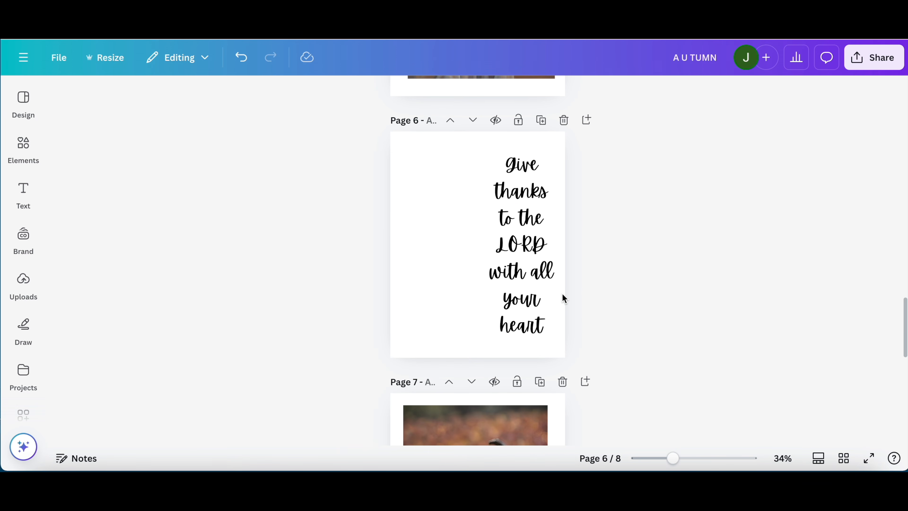
scroll(562, 294, "down", 1)
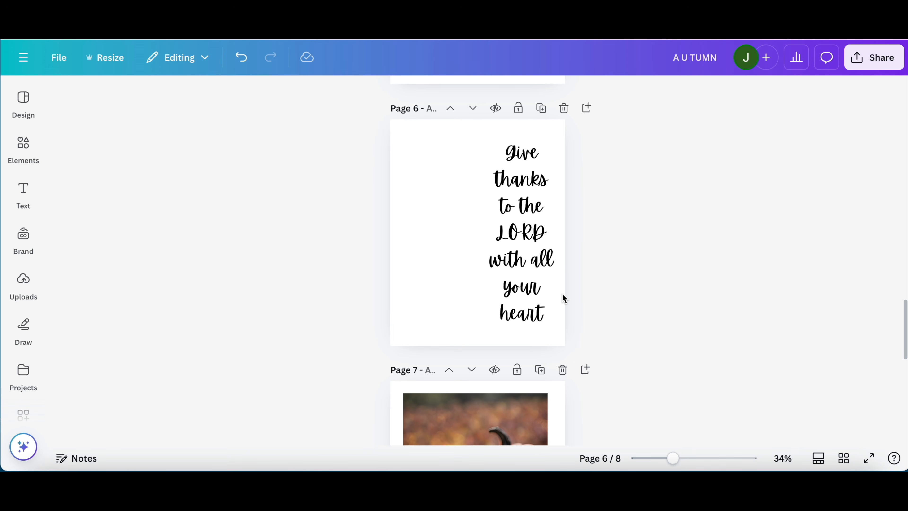
scroll(562, 294, "down", 7)
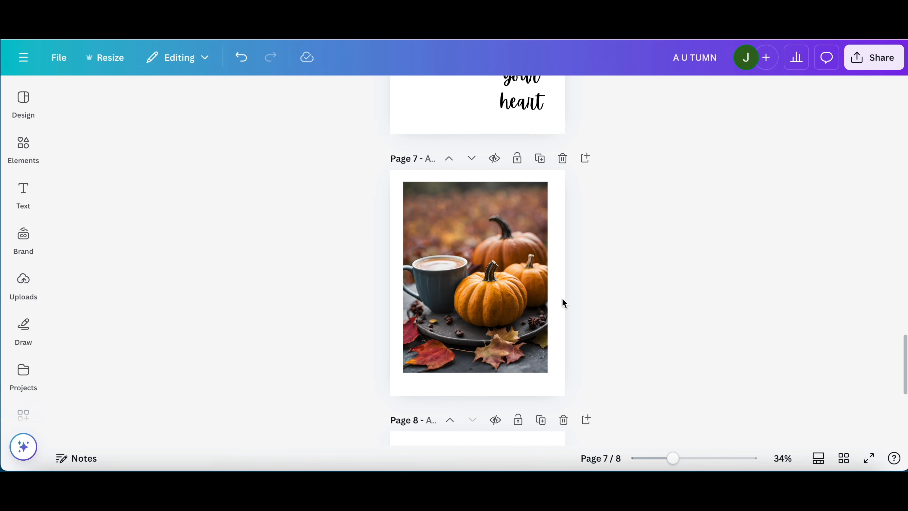
scroll(563, 302, "up", 2)
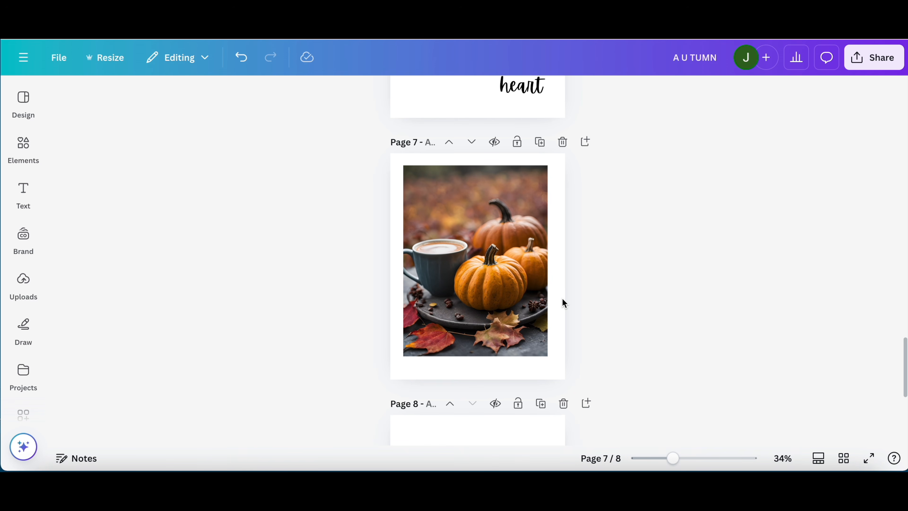
scroll(562, 303, "down", 6)
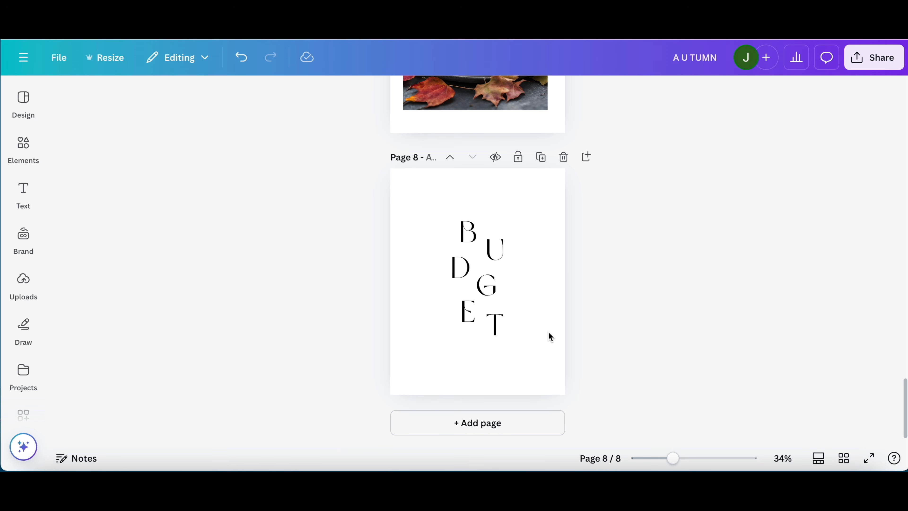
scroll(548, 331, "up", 20)
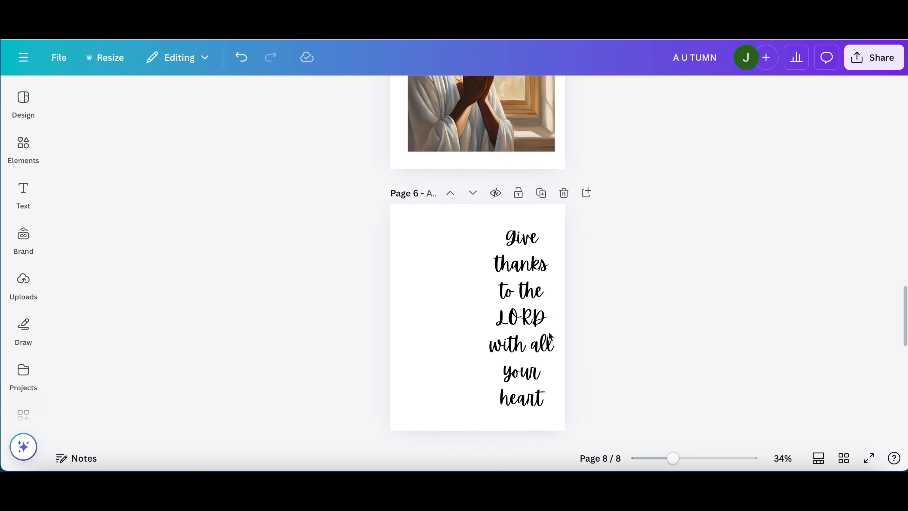
scroll(548, 332, "up", 5)
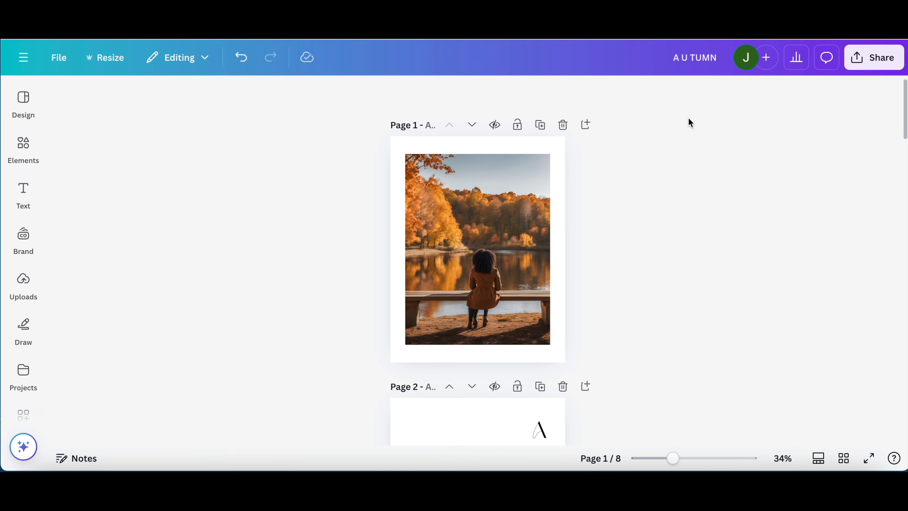
Download all pages of the design as a PDF Print file.
left_click(875, 57)
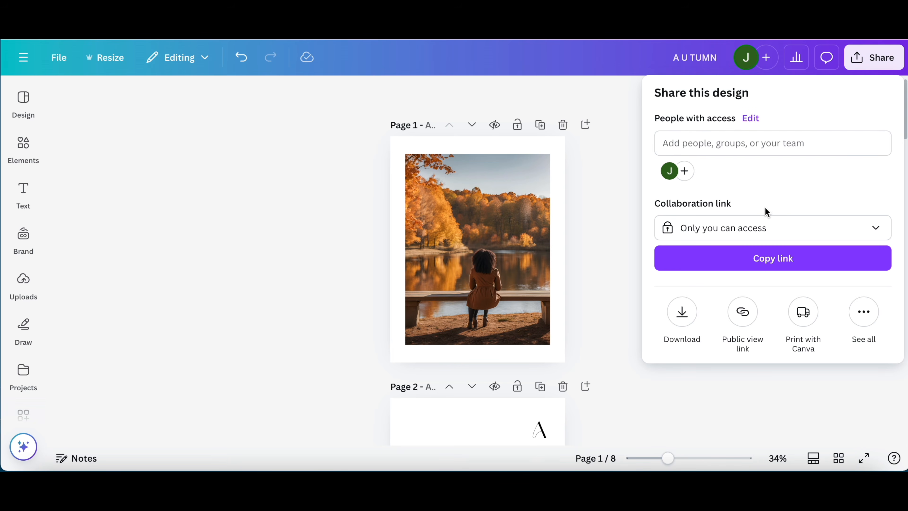
left_click(682, 321)
left_click(792, 149)
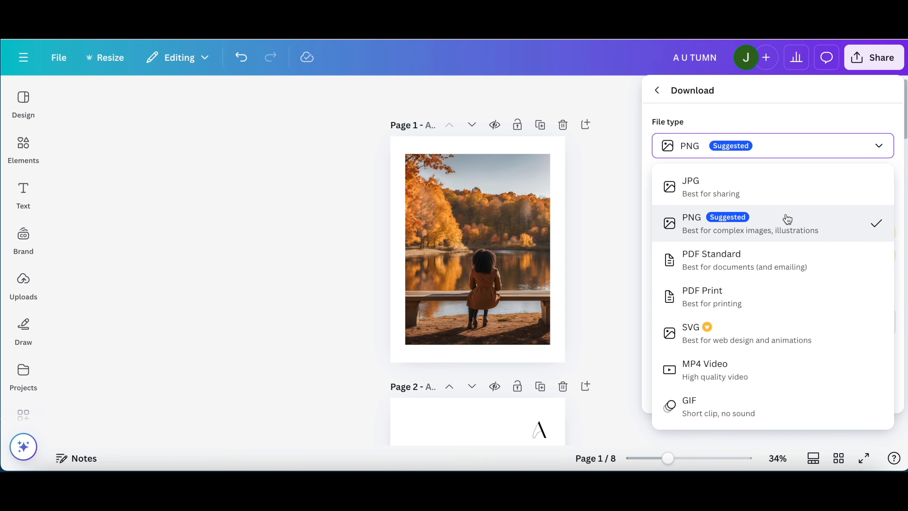
left_click(772, 309)
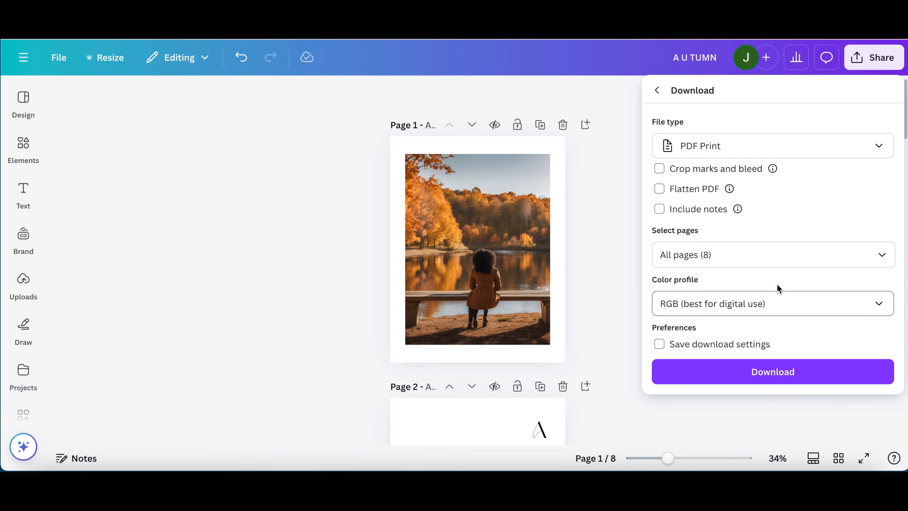
left_click(771, 374)
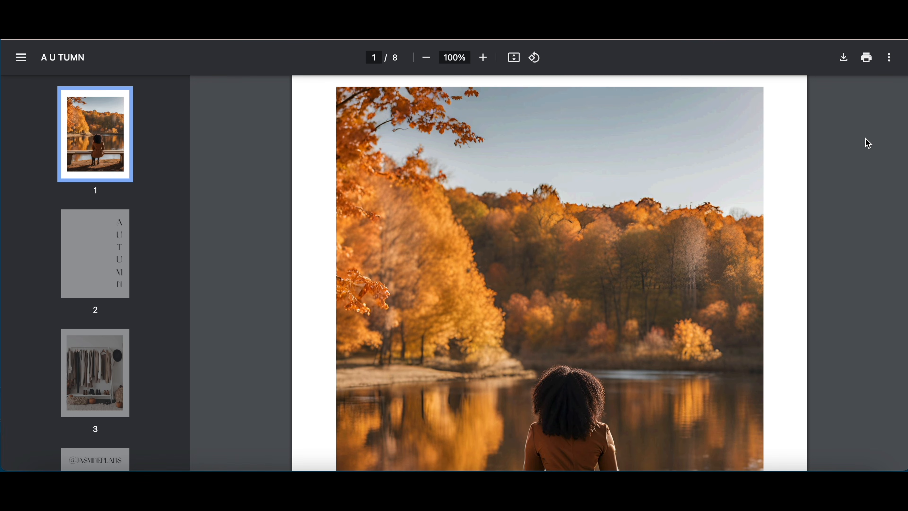
Examine the exported PDF from page 1 to page 3, checking the images and the vertical AUTUMN text.
scroll(730, 165, "down", 5)
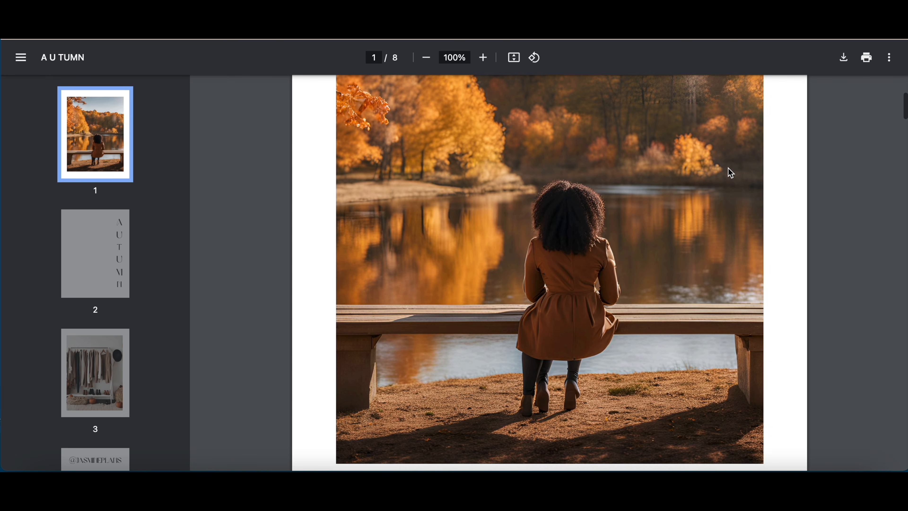
scroll(730, 169, "down", 3)
scroll(730, 175, "down", 2)
scroll(729, 176, "down", 10)
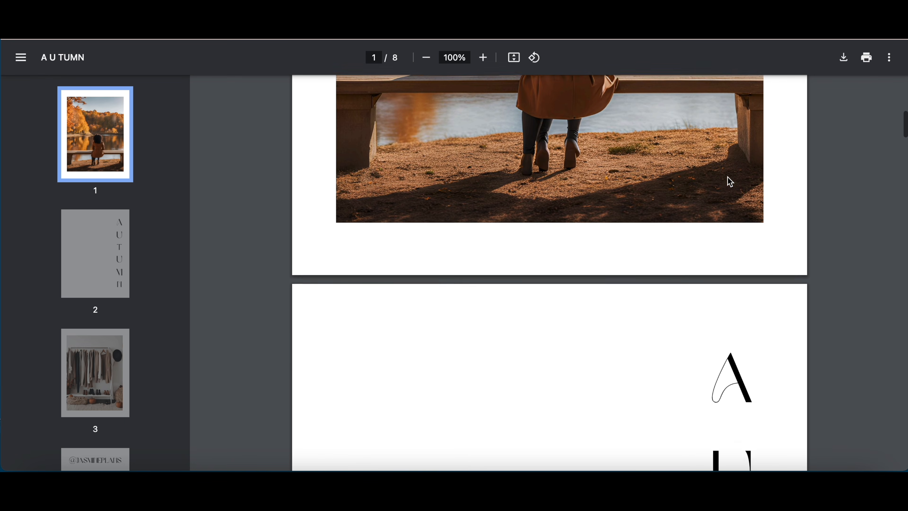
scroll(730, 180, "down", 7)
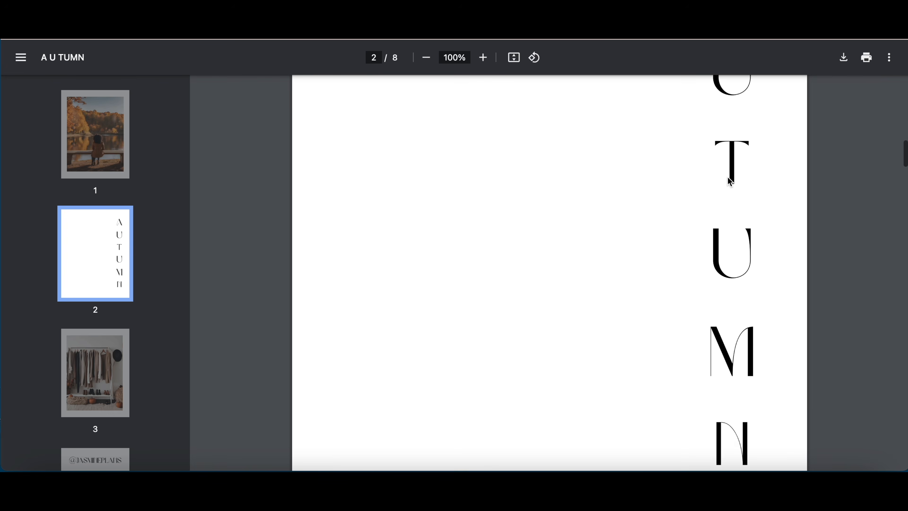
scroll(730, 181, "down", 3)
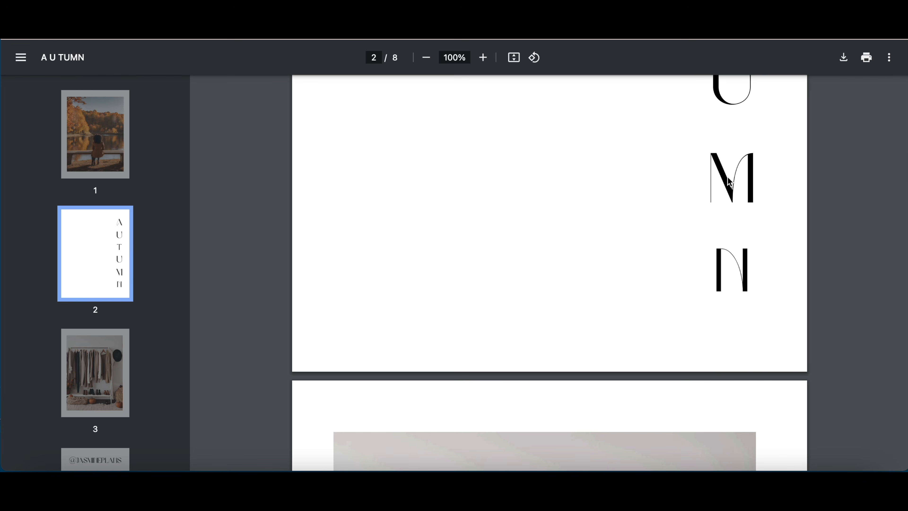
scroll(729, 182, "down", 4)
scroll(729, 182, "down", 12)
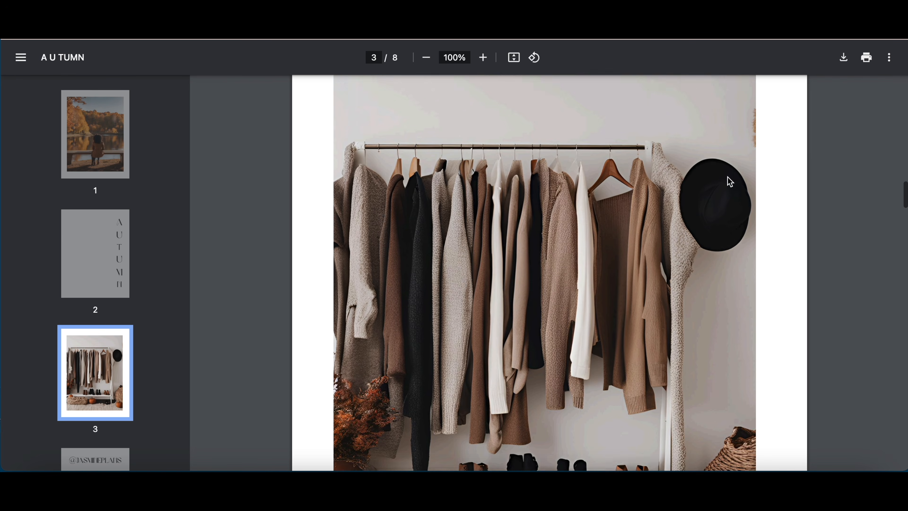